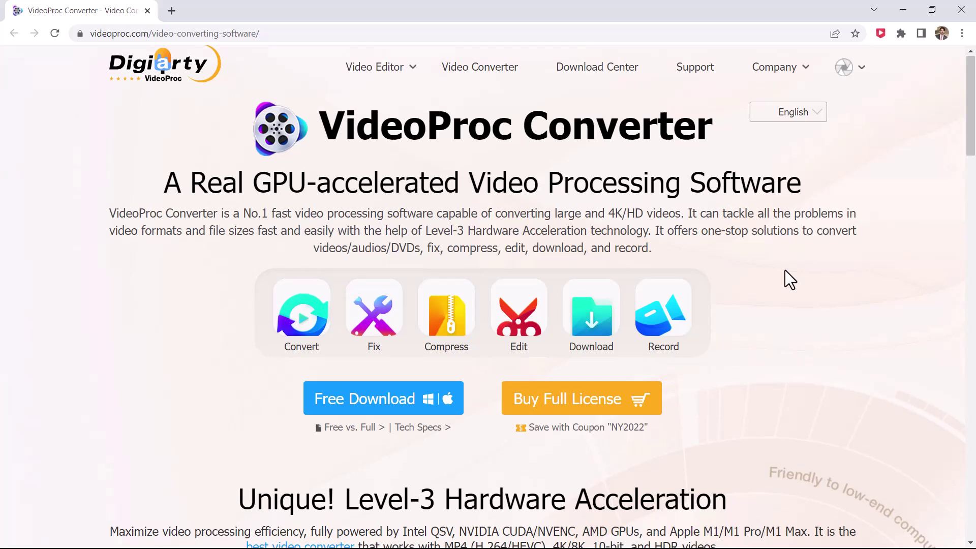
# Scroll down the VideoProc Converter page on videoproc.com and back up to the top.
pyautogui.scroll(-8, 782, 270)
pyautogui.scroll(-9, 781, 270)
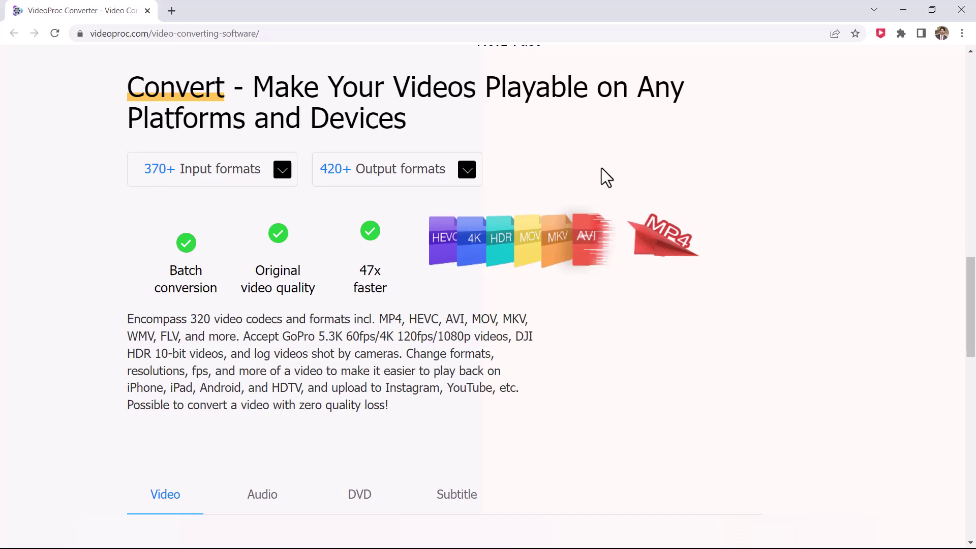
pyautogui.scroll(15, 603, 168)
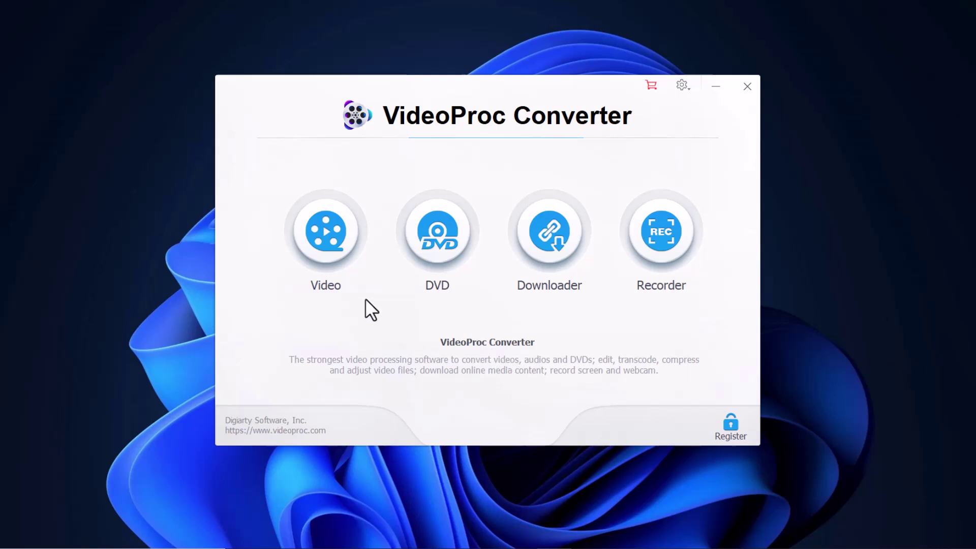
# Add sad (1).mp4 from the Downloads folder to the Video conversion list.
pyautogui.click(315, 236)
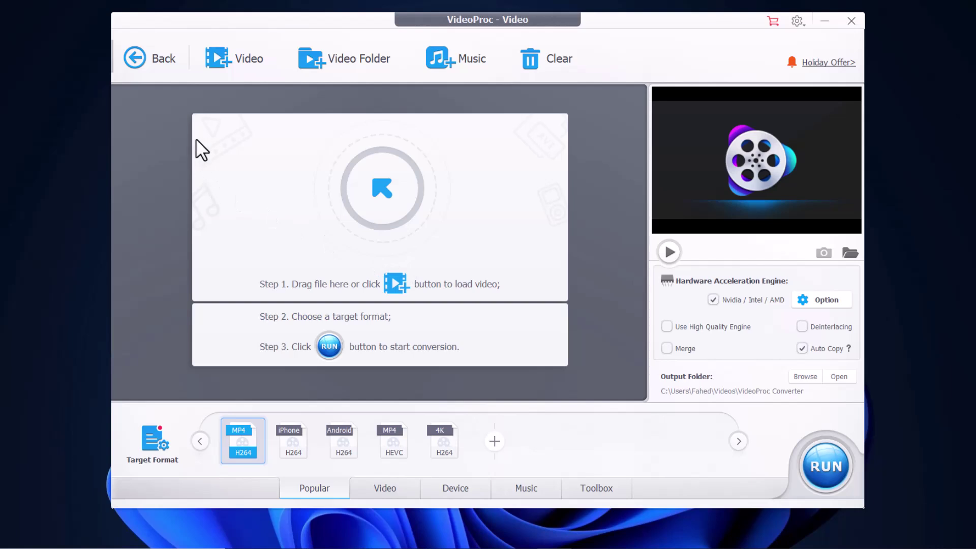
pyautogui.click(229, 58)
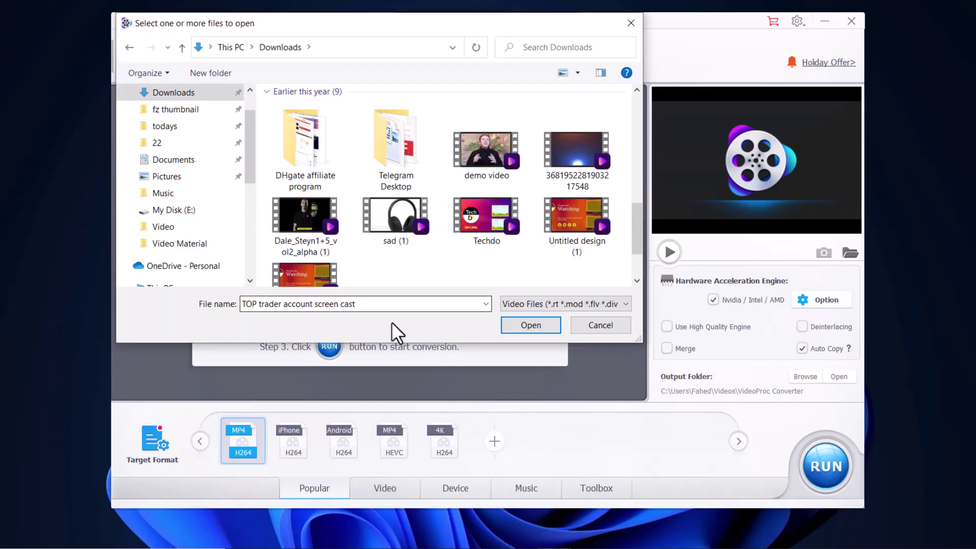
pyautogui.click(400, 226)
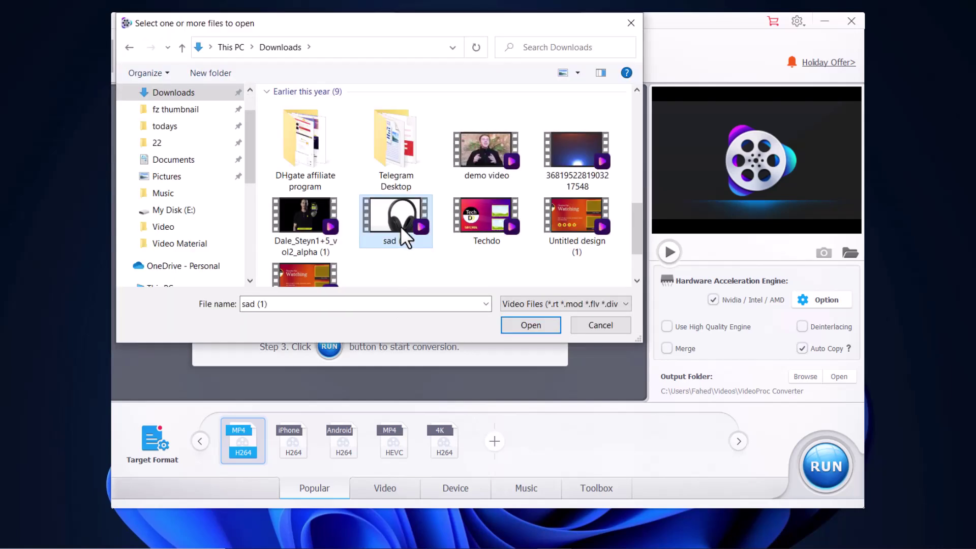
pyautogui.click(530, 326)
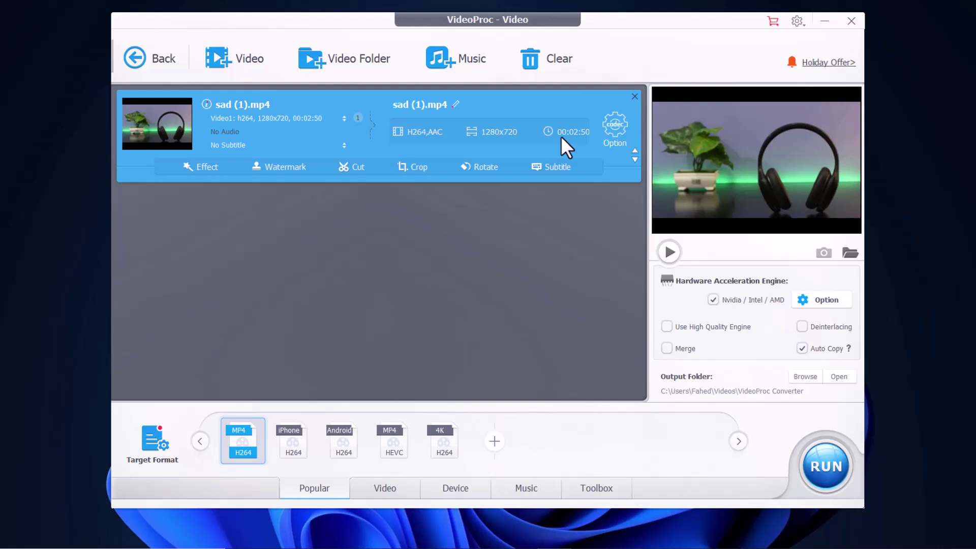
# Open the codec options for sad (1).mp4 and go to its Edit Video page.
pyautogui.click(615, 127)
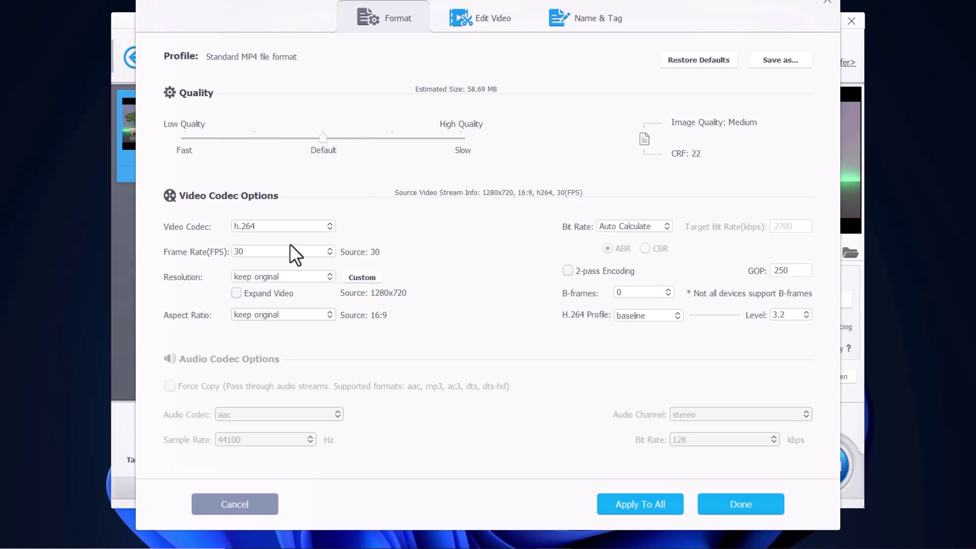
pyautogui.click(485, 19)
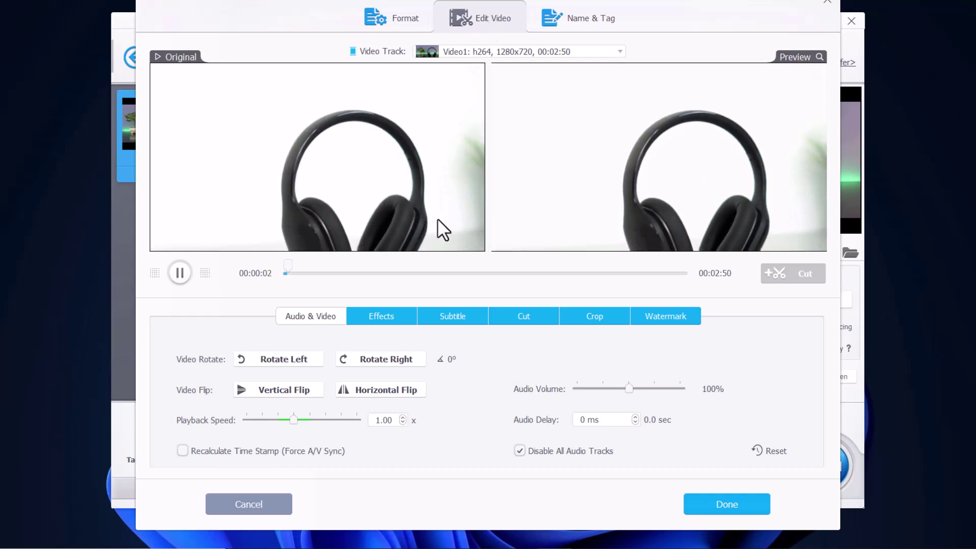
# Pause the preview, rotate the clip through a full 360°, and toggle Horizontal Flip on and off.
pyautogui.click(179, 273)
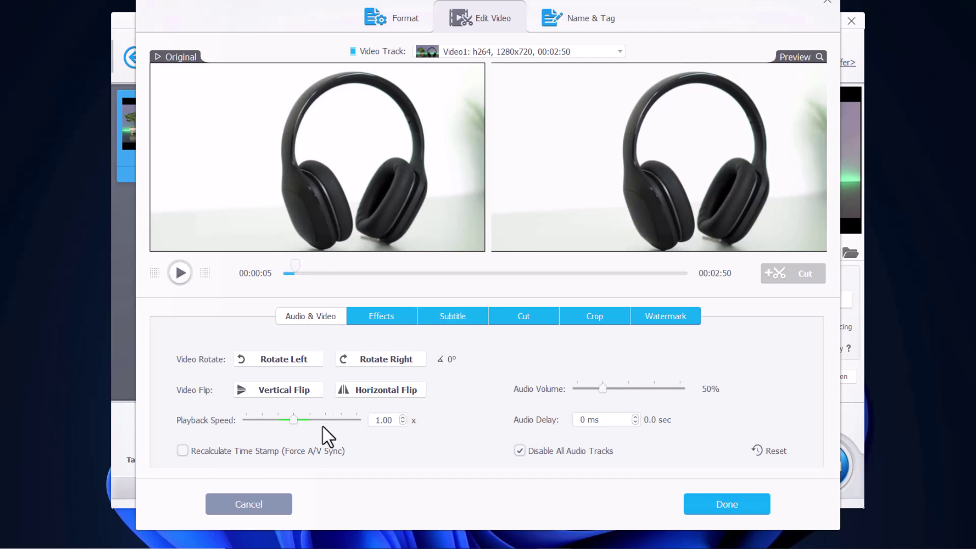
pyautogui.click(287, 359)
pyautogui.click(288, 359)
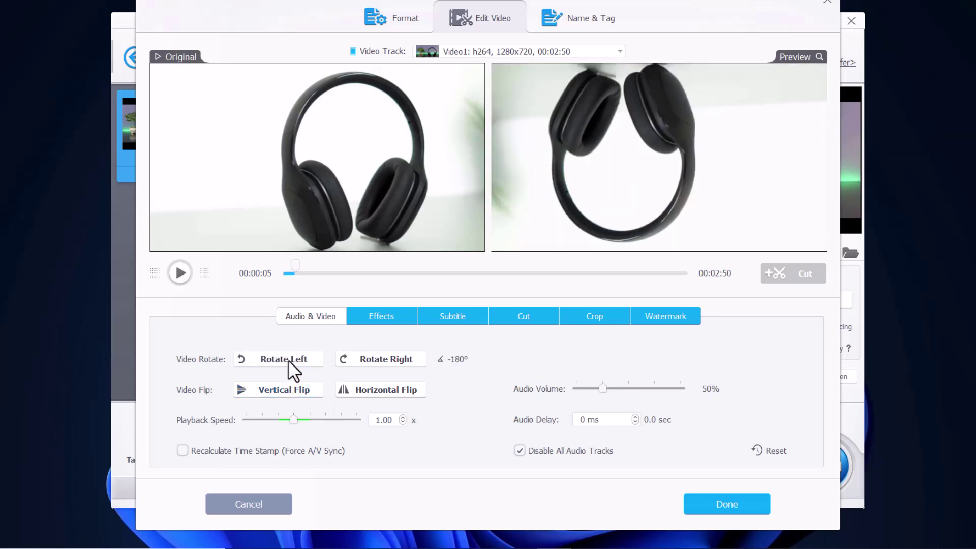
pyautogui.click(288, 359)
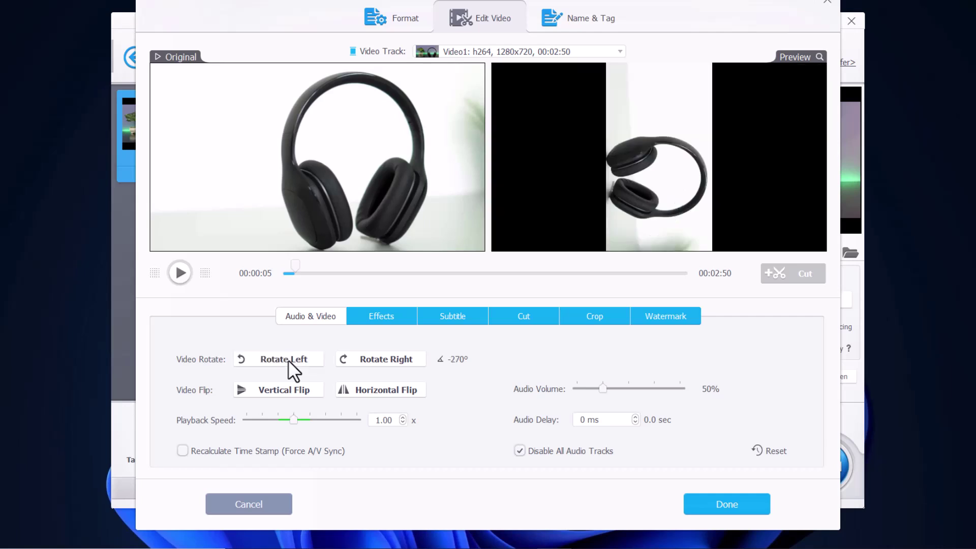
pyautogui.click(287, 359)
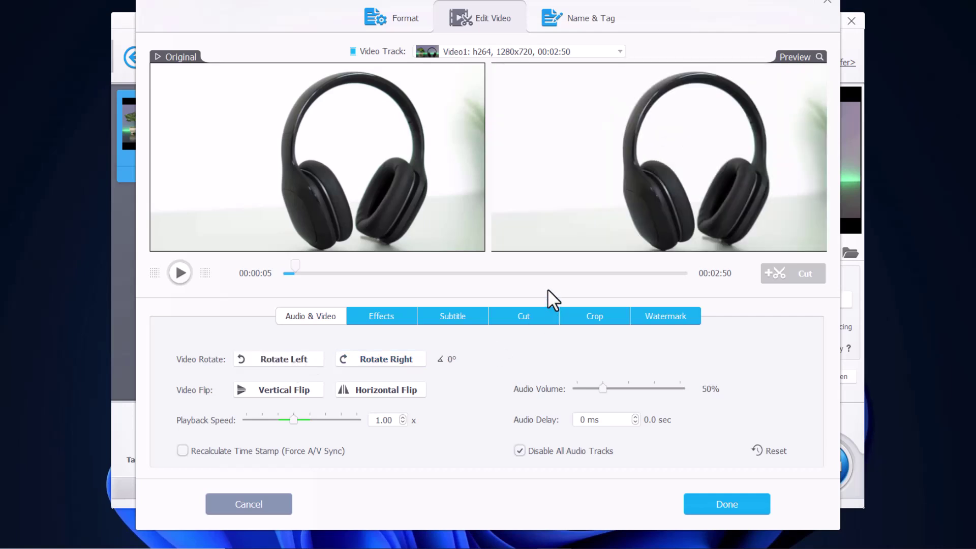
pyautogui.click(398, 391)
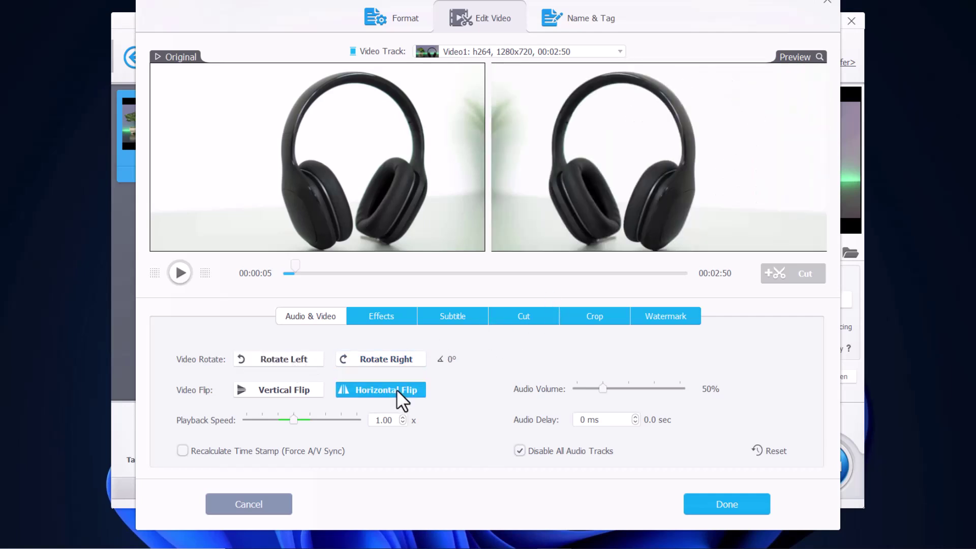
pyautogui.click(396, 390)
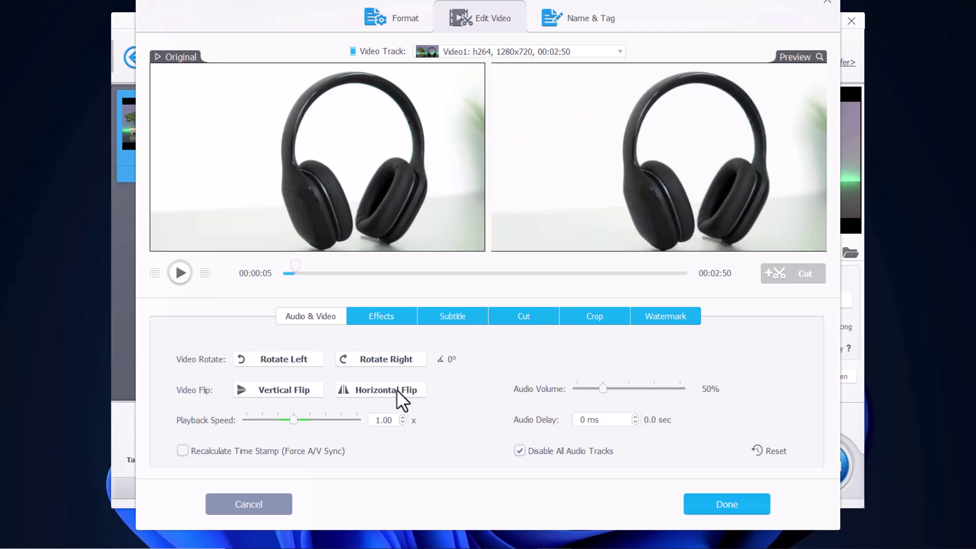
# Try the Noise effect, set the effect back to None, and show the Cut controls.
pyautogui.click(382, 317)
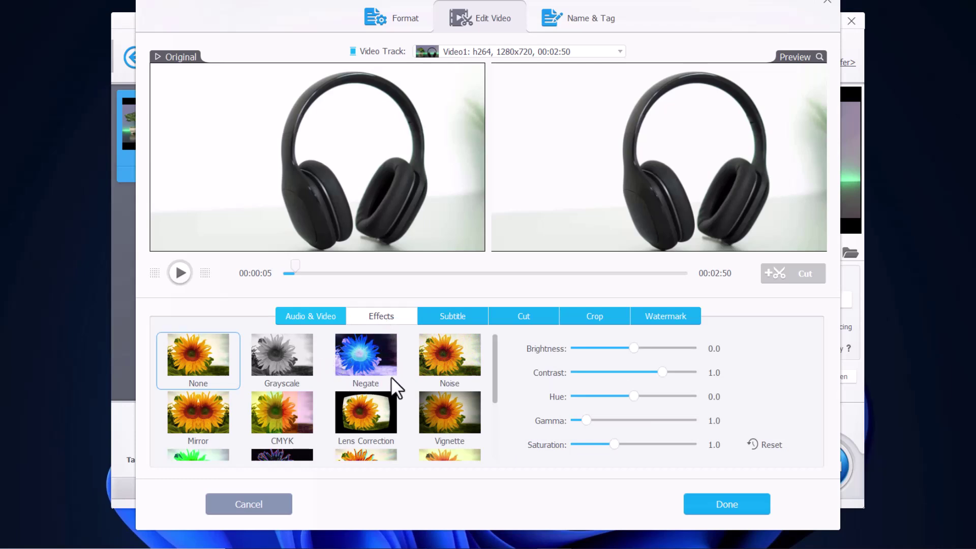
pyautogui.click(419, 363)
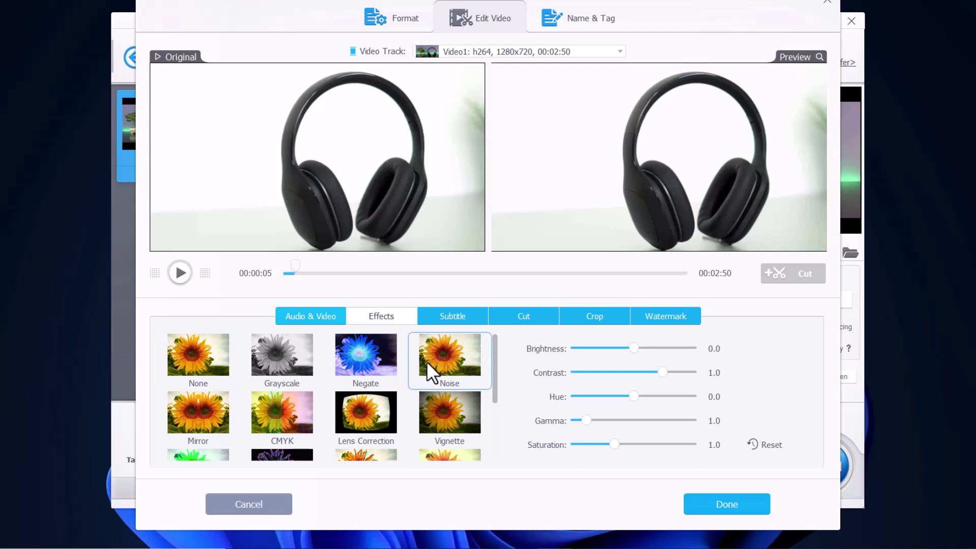
pyautogui.click(481, 319)
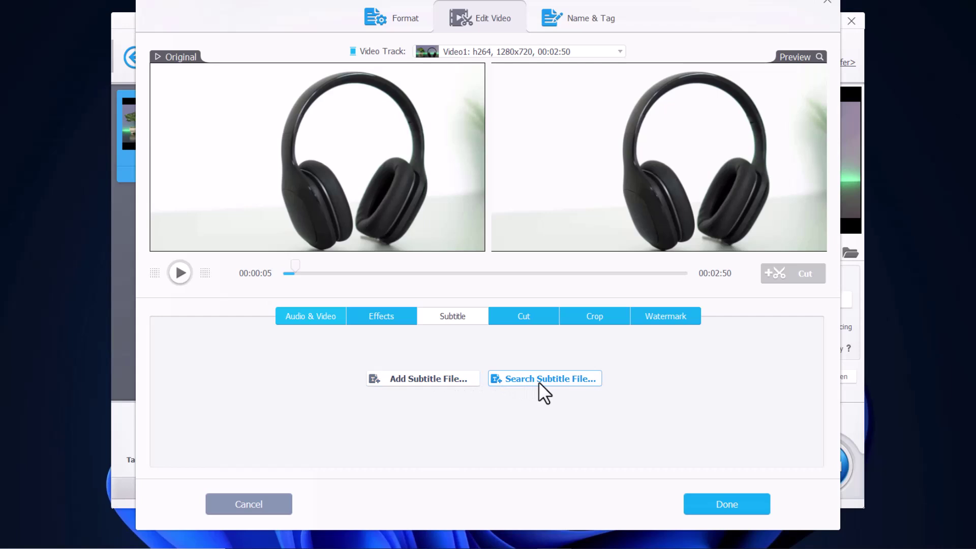
pyautogui.click(526, 317)
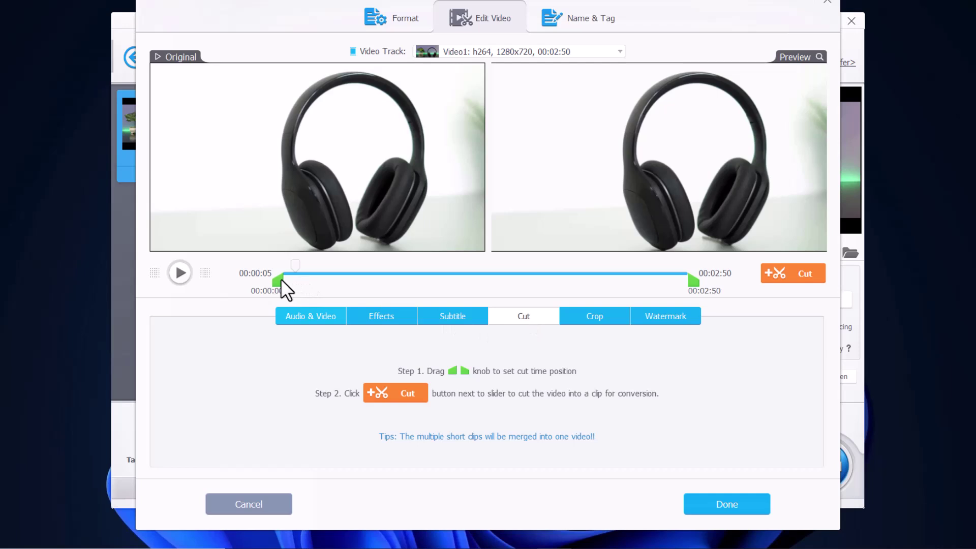
# Set the clip's cut range to 00:00:11–00:02:36 and briefly play the preview.
pyautogui.moveTo(280, 278); pyautogui.dragTo(304, 281)
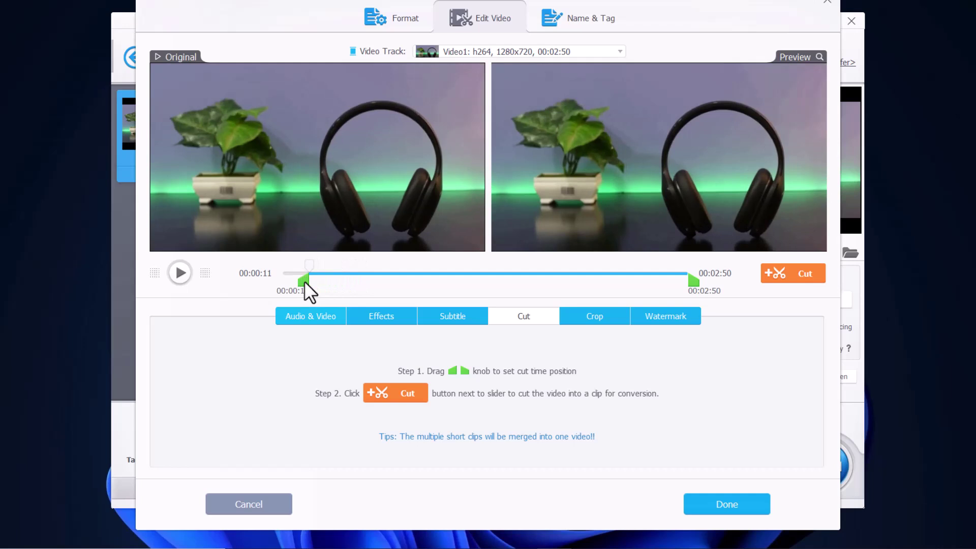
pyautogui.moveTo(692, 281); pyautogui.dragTo(659, 281)
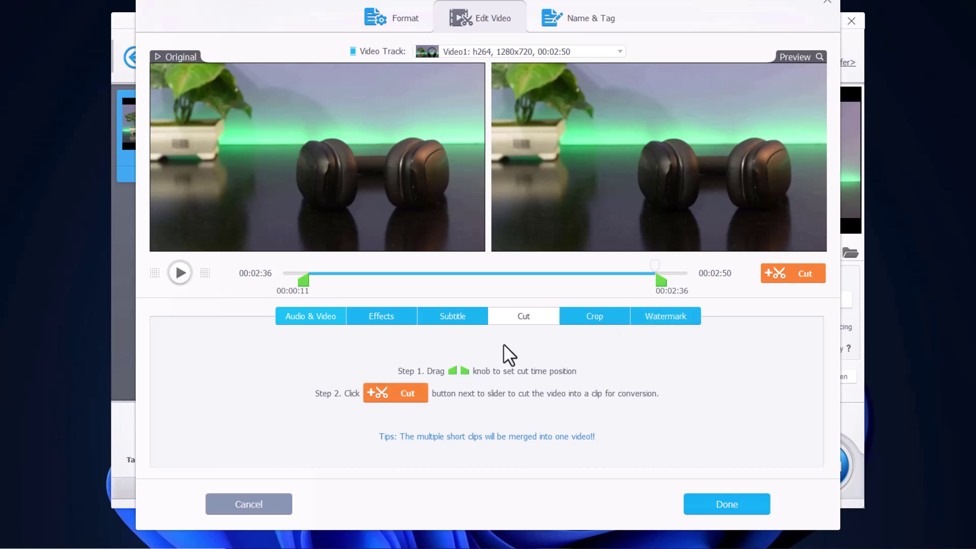
pyautogui.click(180, 273)
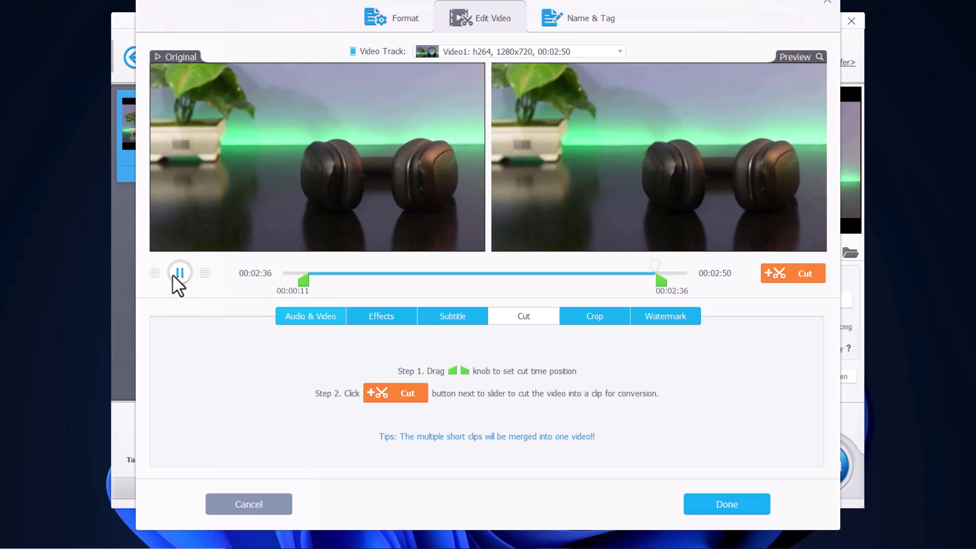
pyautogui.click(180, 273)
# Tick Enable Crop with the Free preset, keeping the full 1280x720 frame.
pyautogui.click(592, 317)
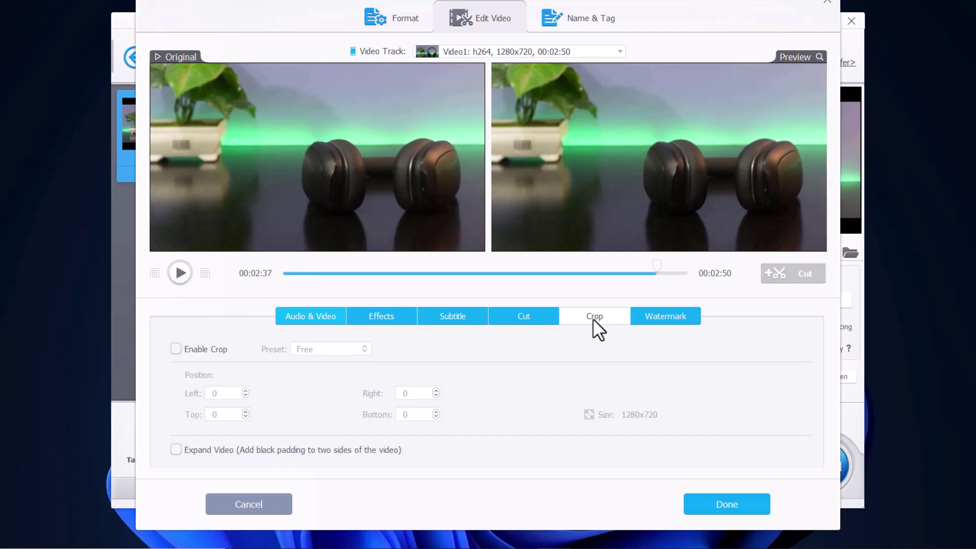
pyautogui.click(204, 348)
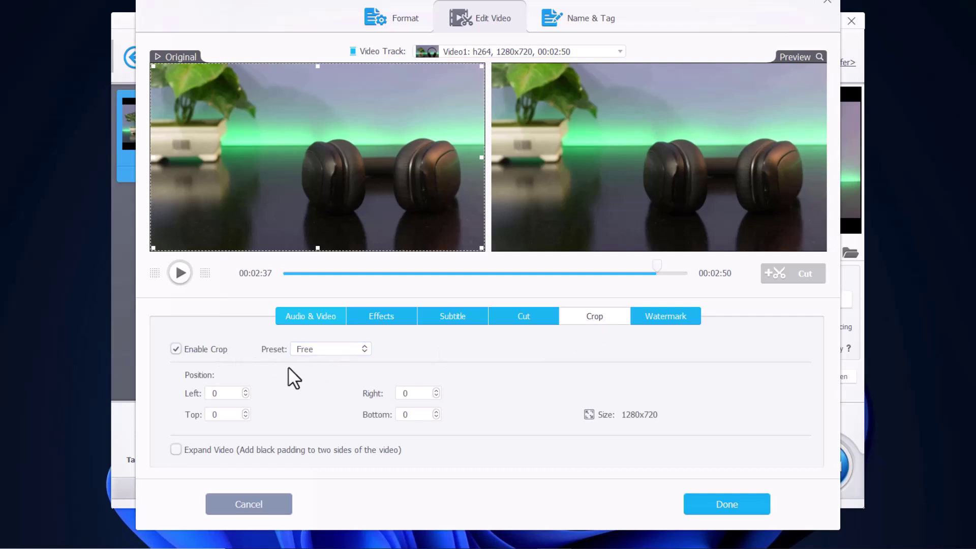
pyautogui.moveTo(153, 249)
pyautogui.mouseDown()
pyautogui.moveTo(203, 218)
pyautogui.moveTo(153, 257)
pyautogui.mouseUp()
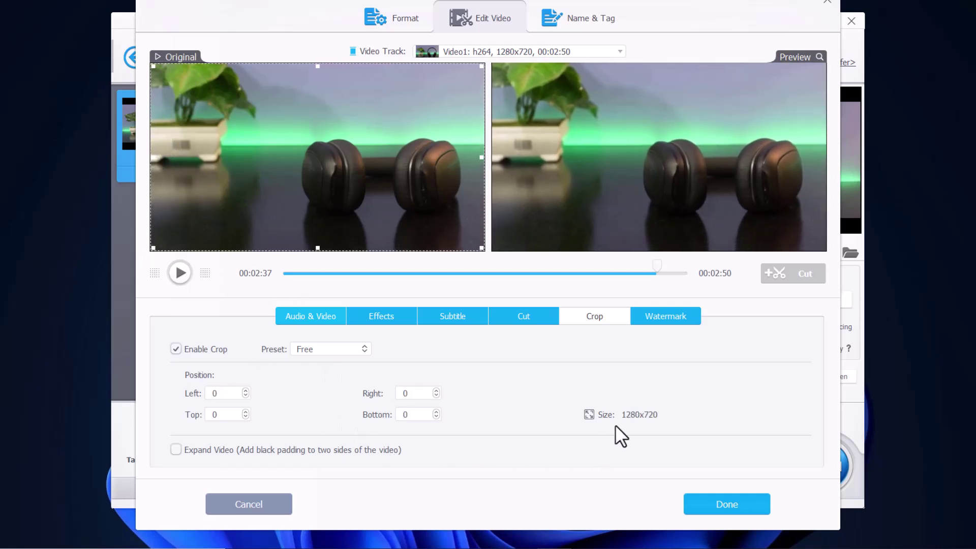
# Enable a text watermark with the author's name, raise its transparency, and apply the edits.
pyautogui.click(662, 320)
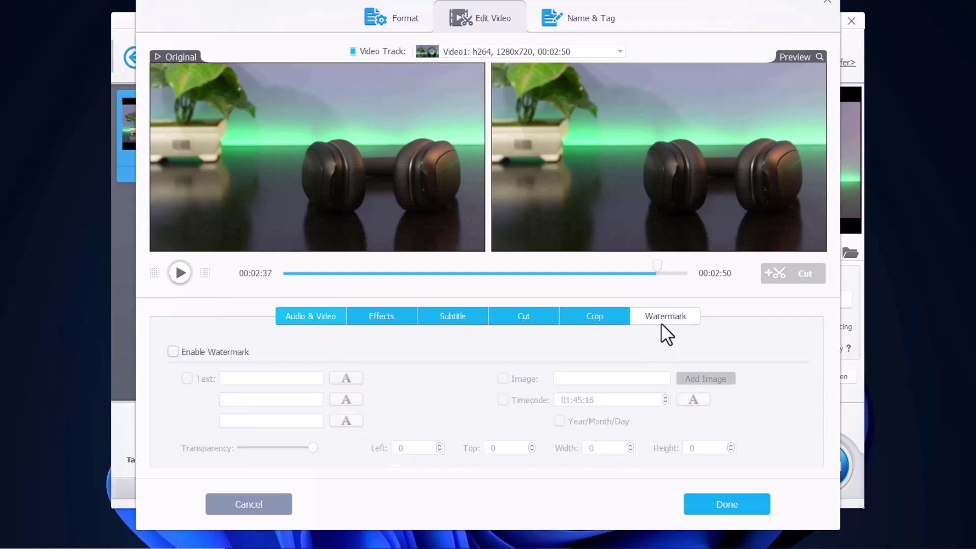
pyautogui.click(189, 353)
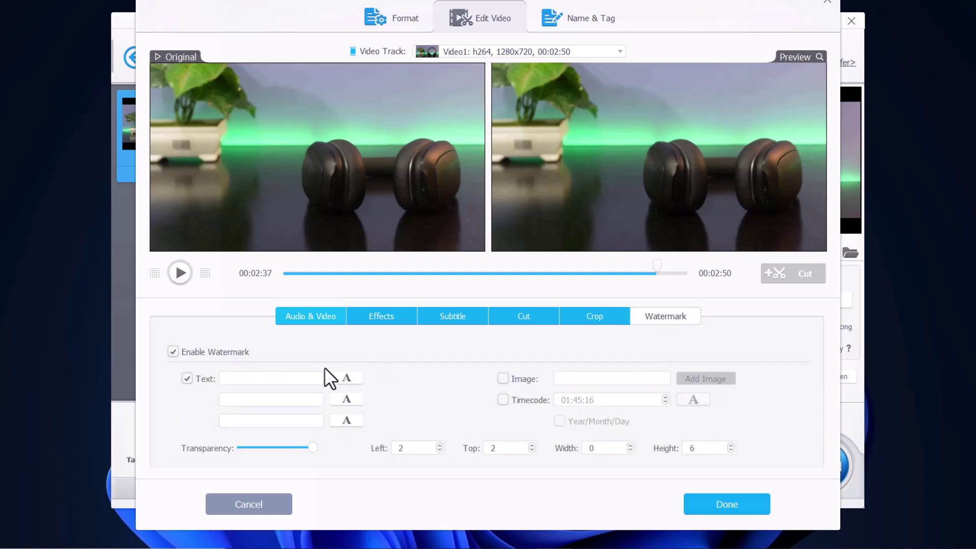
pyautogui.click(280, 378)
pyautogui.write('Fahed')
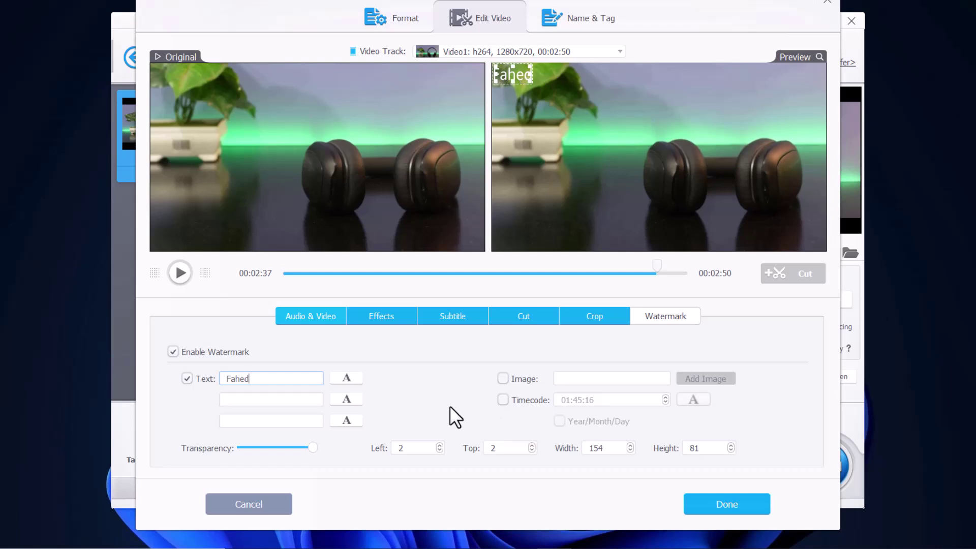
pyautogui.moveTo(321, 452); pyautogui.dragTo(262, 445)
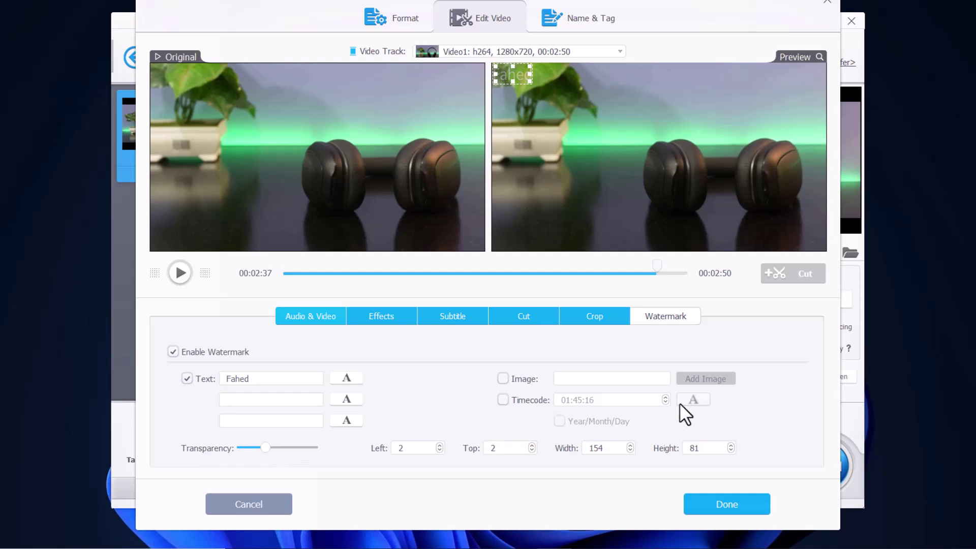
pyautogui.click(721, 499)
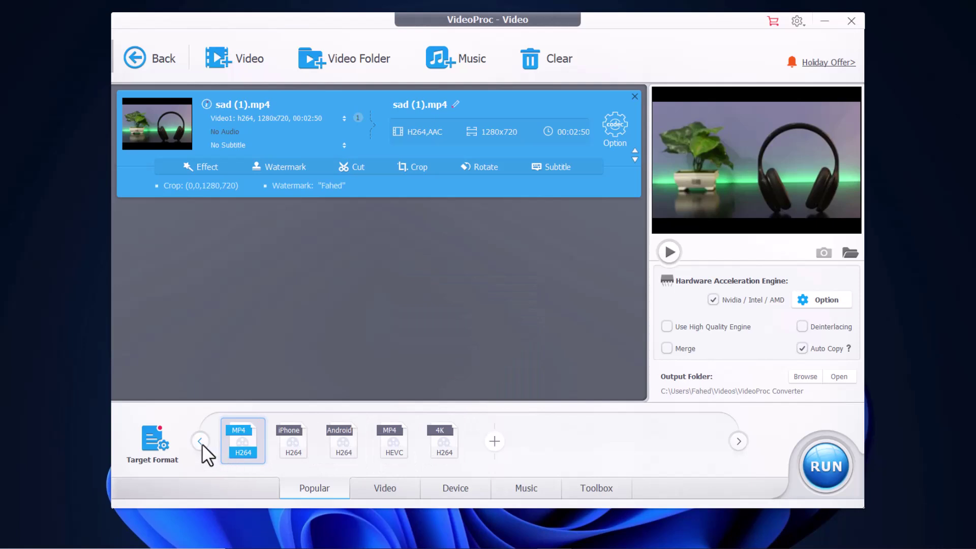
# Browse the General and Apple device (iPhone, iTunes, iPod) output profiles.
pyautogui.click(164, 455)
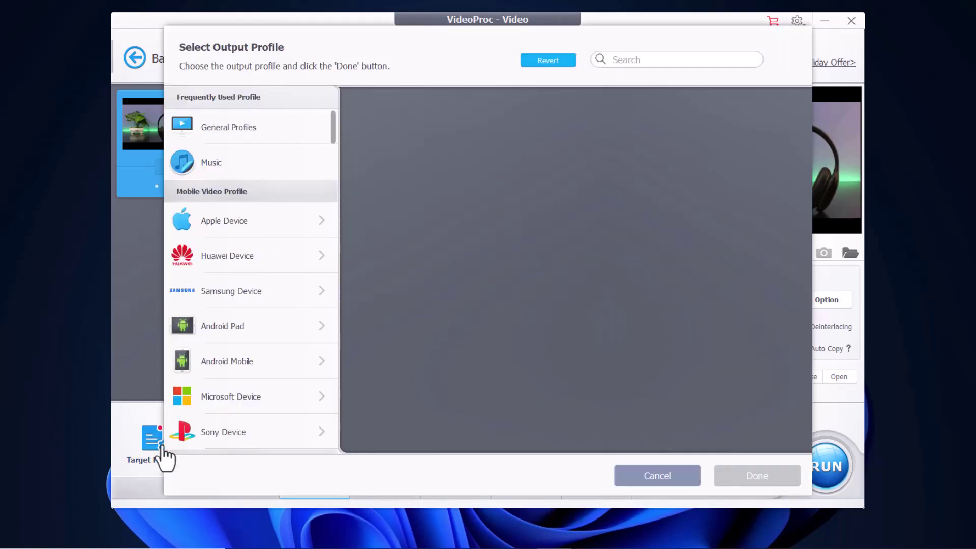
pyautogui.click(302, 127)
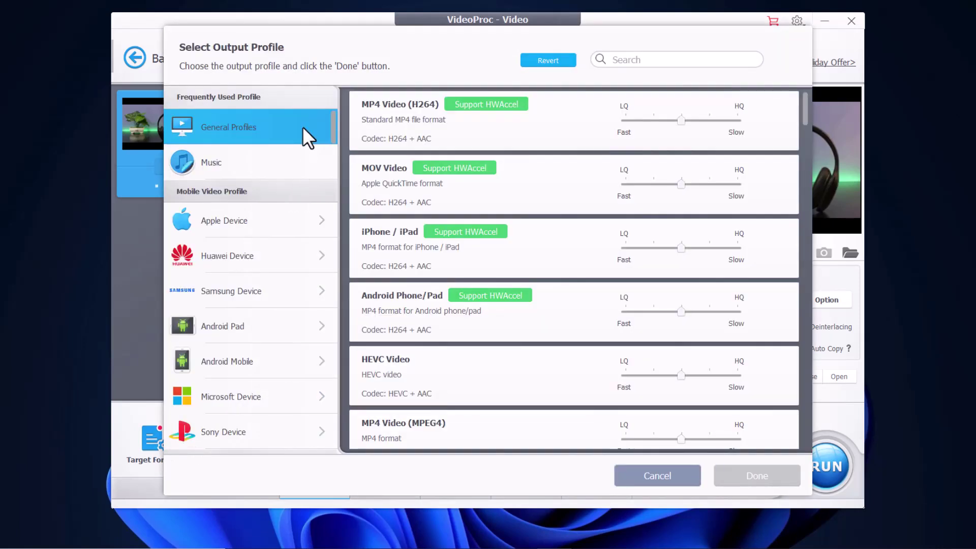
pyautogui.scroll(-3, 494, 185)
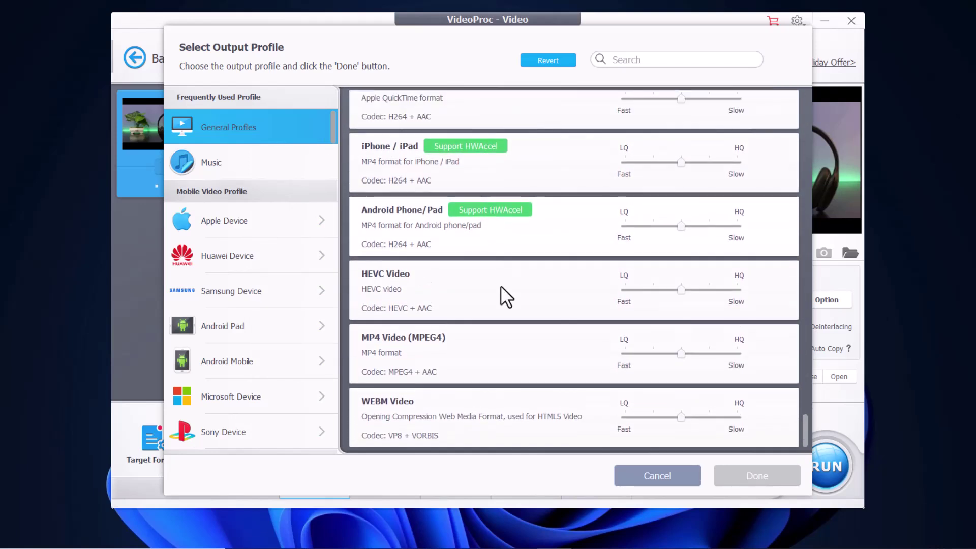
pyautogui.click(239, 224)
pyautogui.click(243, 137)
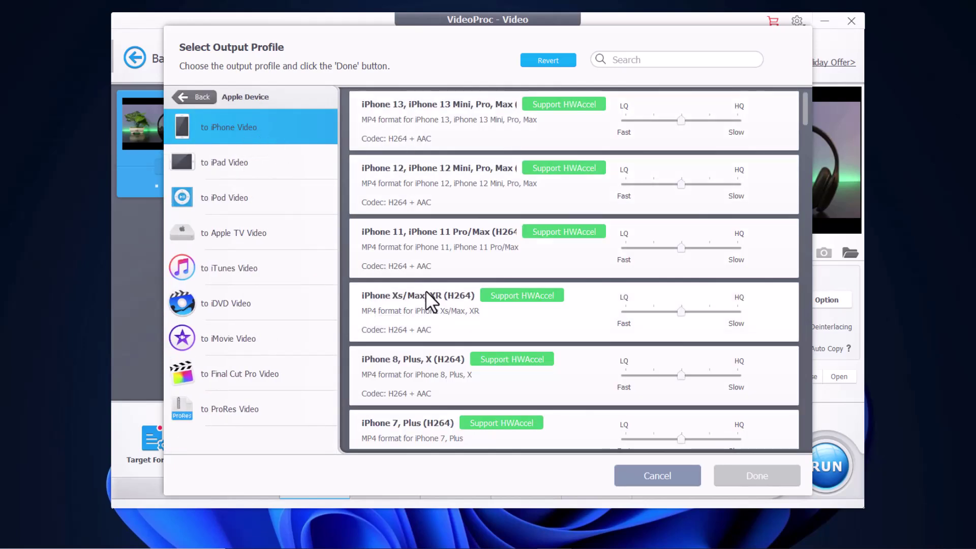
pyautogui.scroll(-1, 425, 291)
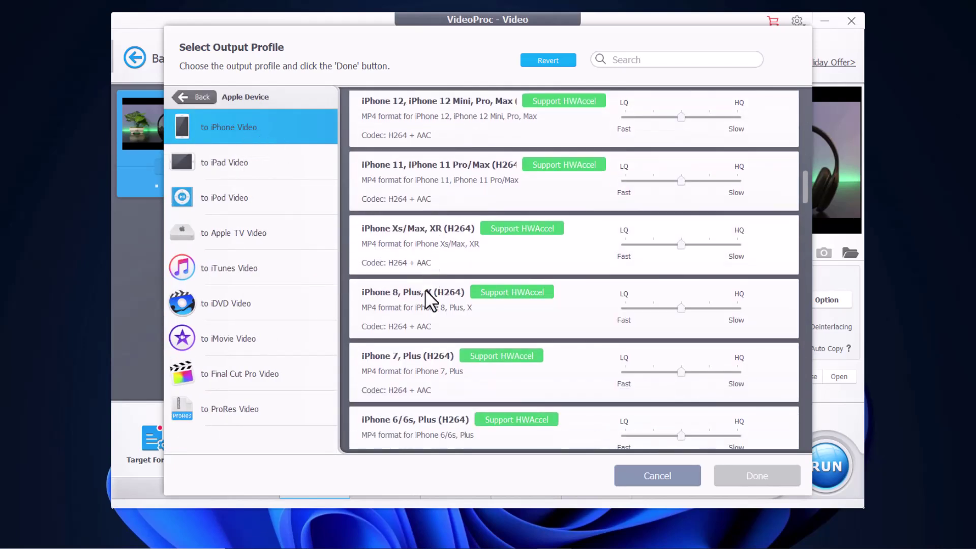
pyautogui.click(262, 270)
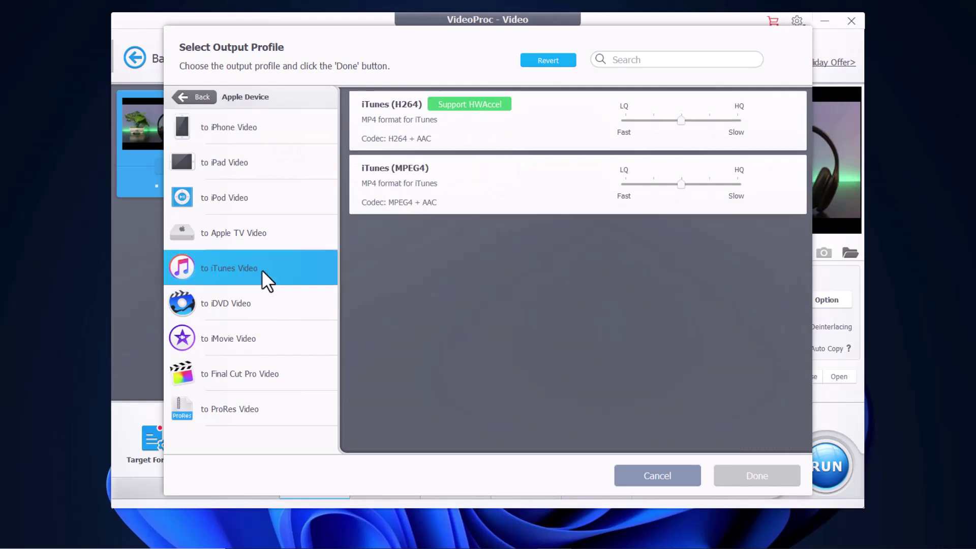
pyautogui.click(246, 198)
pyautogui.click(187, 96)
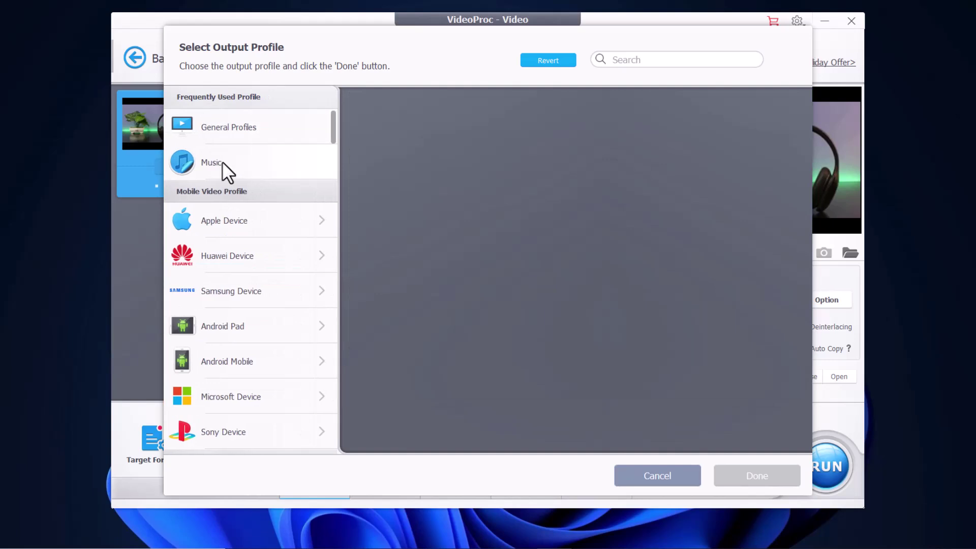
# Look over the YouTube and Facebook profiles, then choose General Profiles > MP4 Video (H264).
pyautogui.scroll(-2, 233, 356)
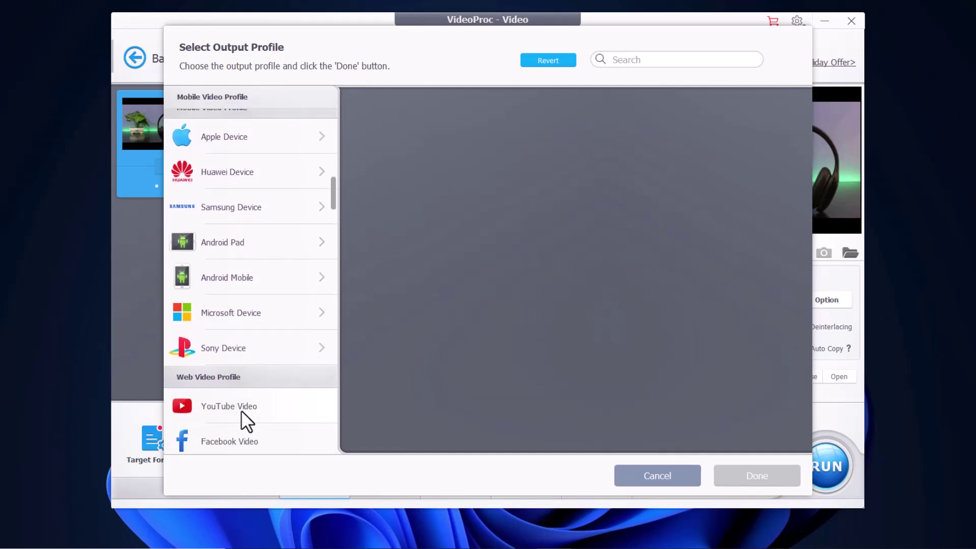
pyautogui.click(241, 406)
pyautogui.scroll(-2, 245, 375)
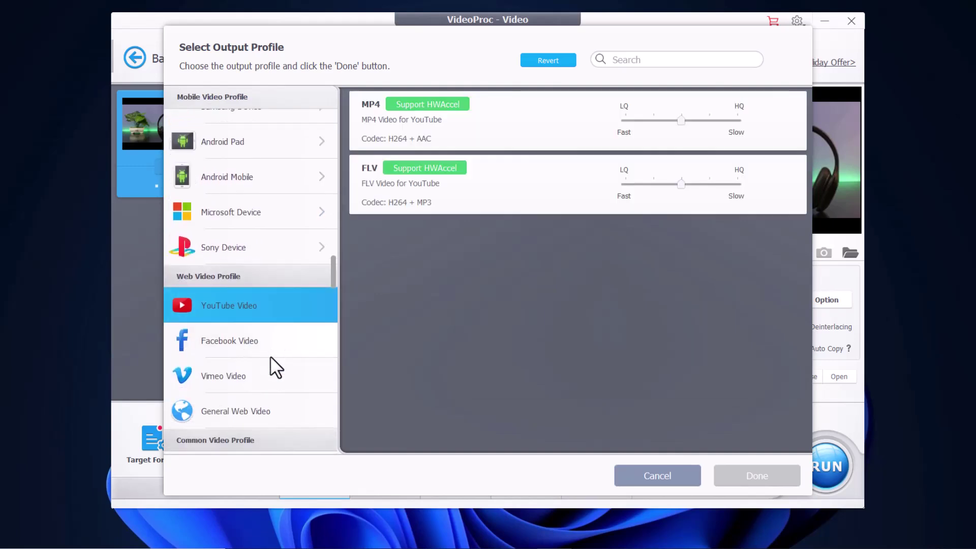
pyautogui.click(269, 344)
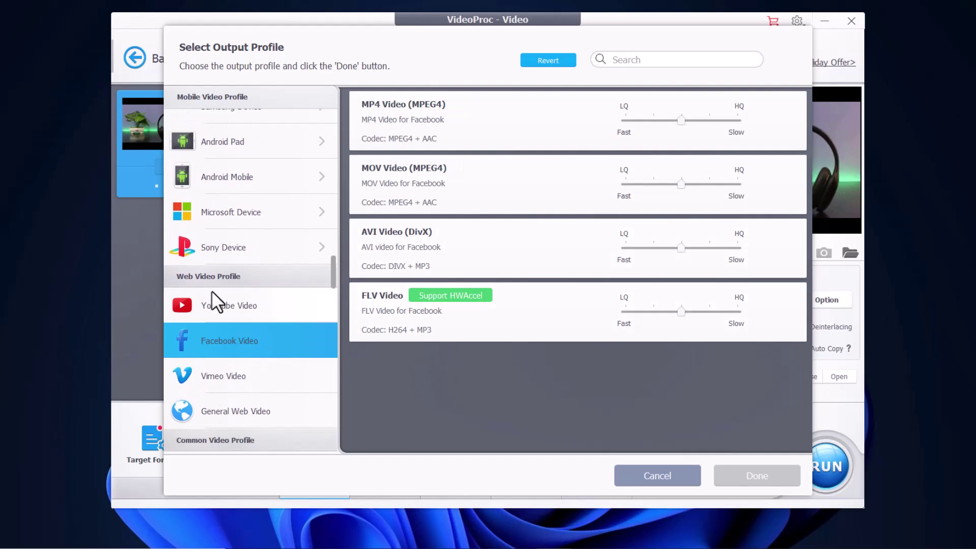
pyautogui.scroll(1, 212, 291)
pyautogui.scroll(1, 220, 304)
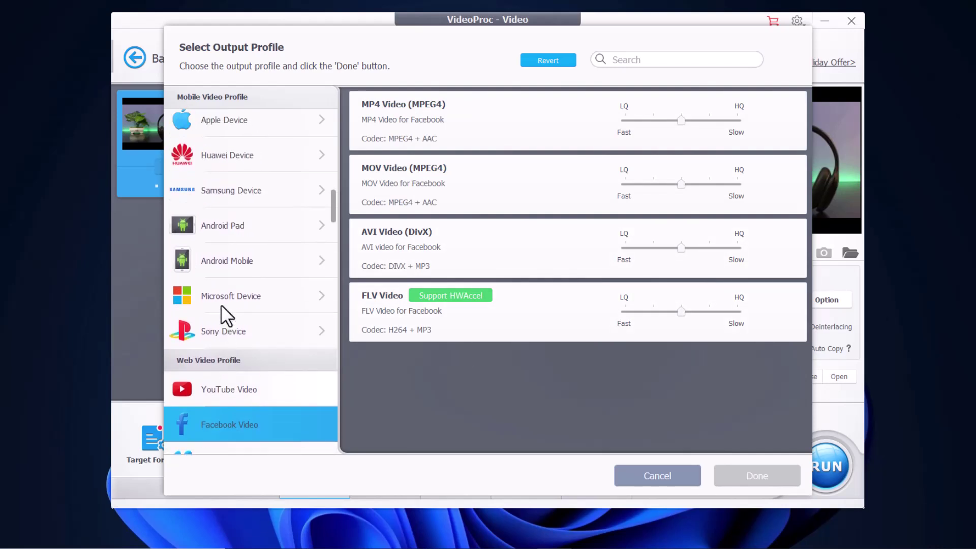
pyautogui.scroll(3, 220, 304)
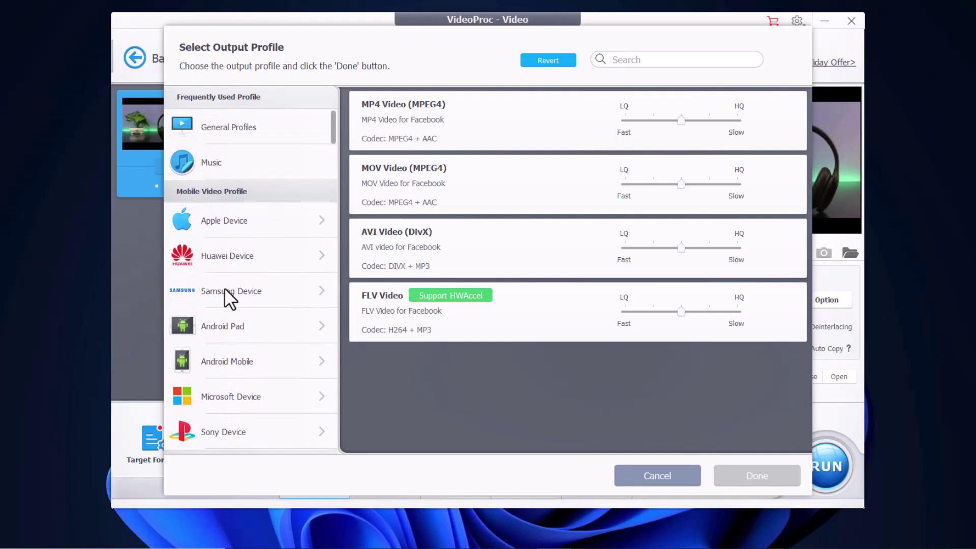
pyautogui.click(256, 130)
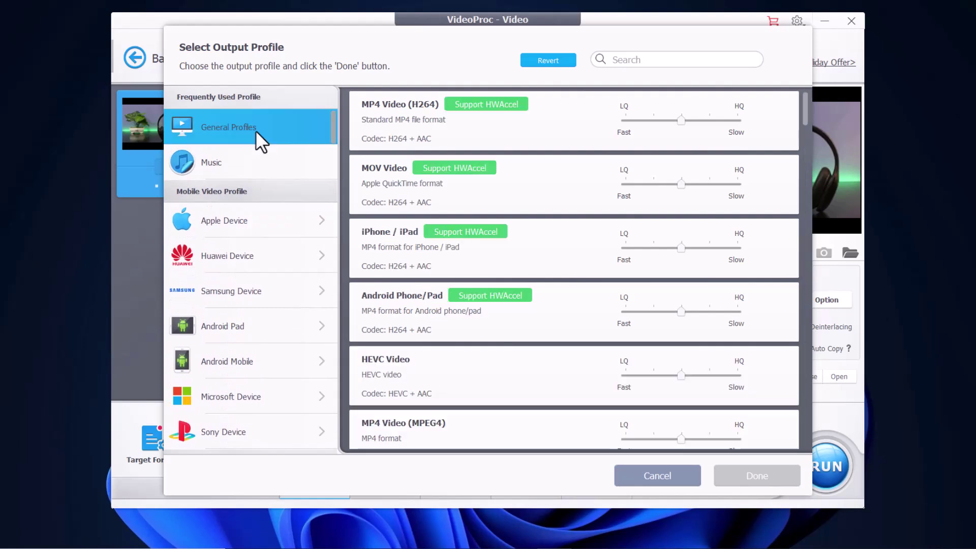
pyautogui.click(496, 126)
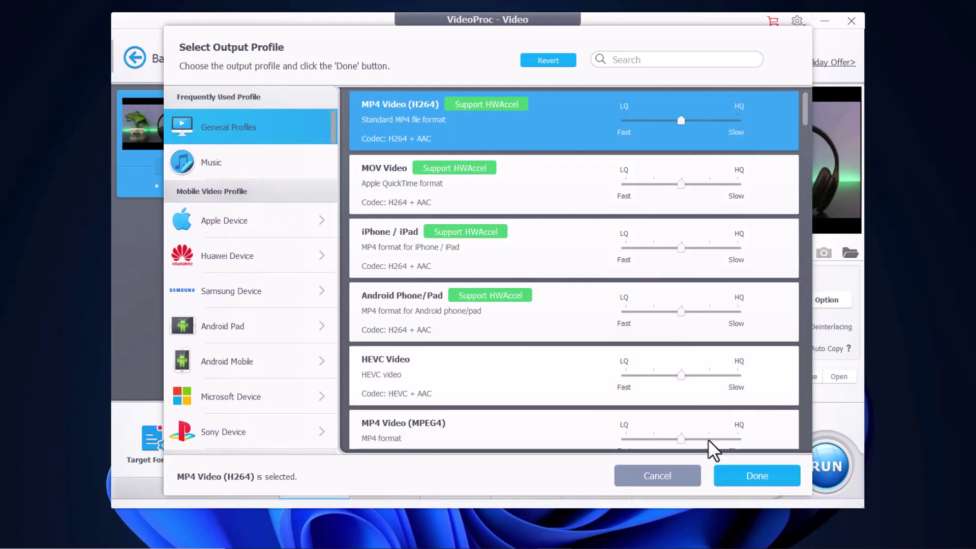
pyautogui.click(760, 476)
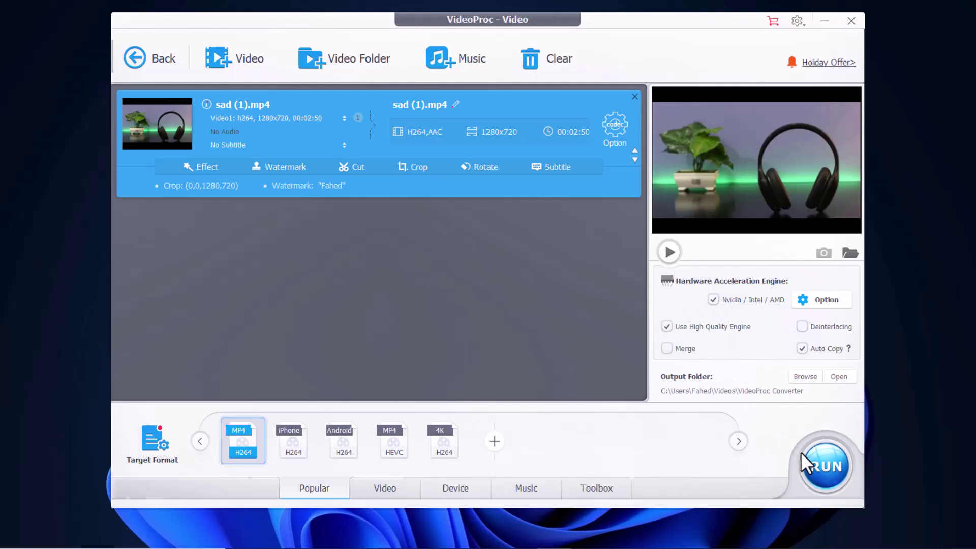
# Convert the video and check the resulting sad (1) file in the output folder, then close it.
pyautogui.click(827, 468)
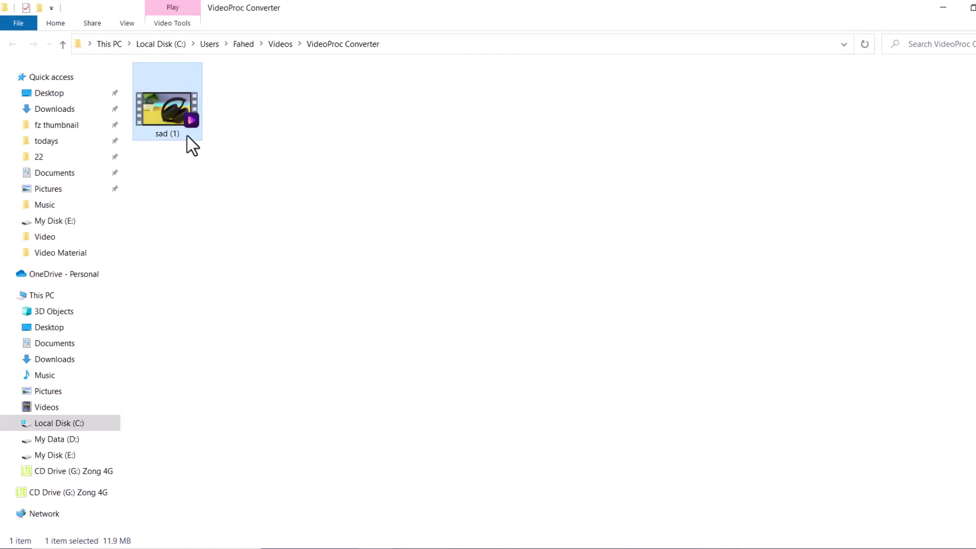
pyautogui.click(196, 164)
pyautogui.click(159, 116)
pyautogui.hotkey('alt', 'F4')
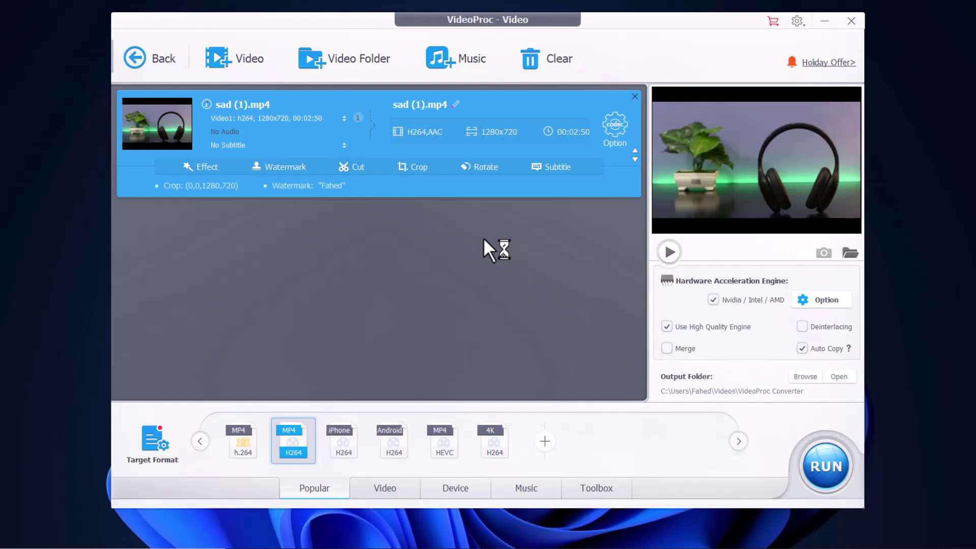